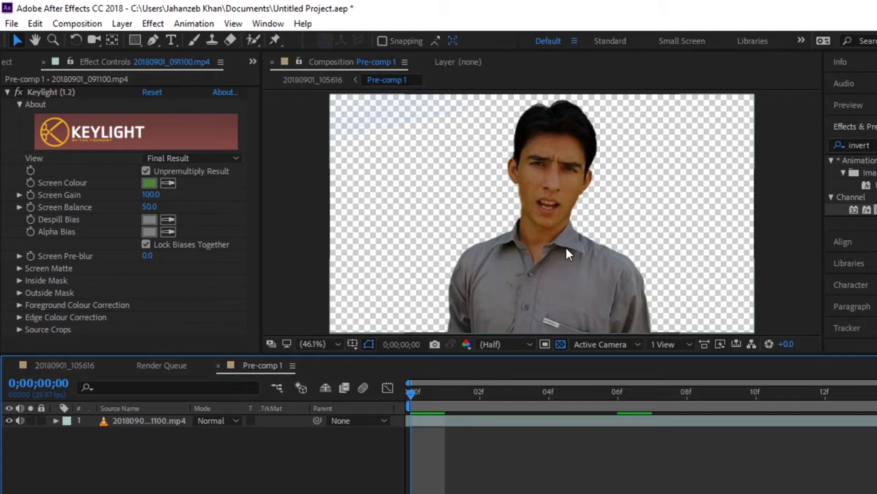
- Select the keyed clip layer and bring up its effect settings
{"action": "left_click", "coordinate": [162, 420]}
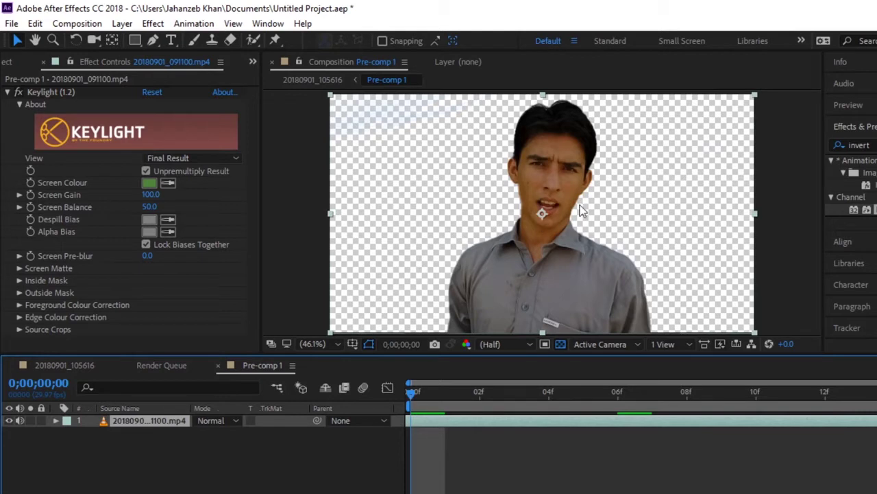
{"action": "left_click", "coordinate": [162, 139]}
{"action": "left_click", "coordinate": [286, 126]}
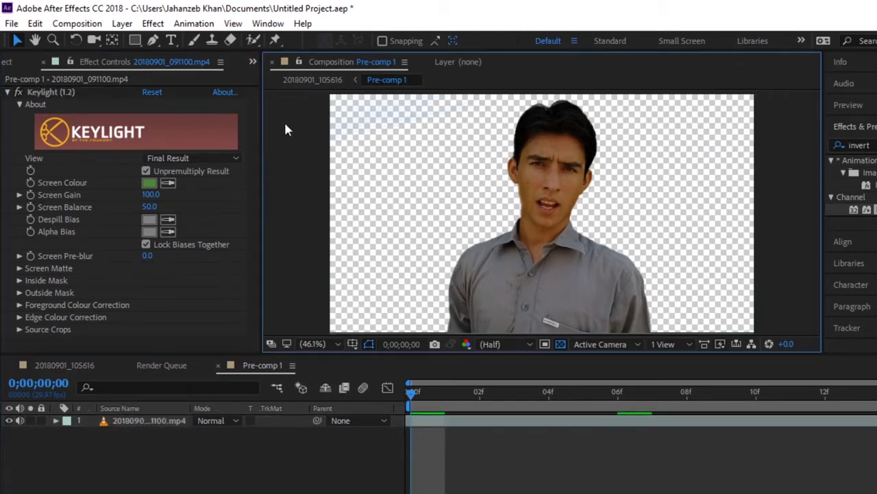
{"action": "left_click", "coordinate": [141, 421]}
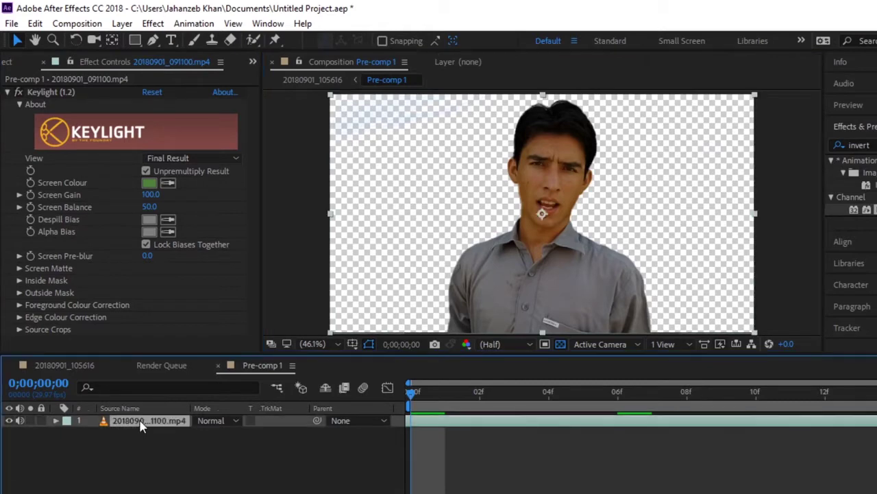
{"action": "left_click", "coordinate": [174, 112]}
- Add Curves to crush the person to black, then apply Invert for a white silhouette
{"action": "left_click", "coordinate": [153, 25]}
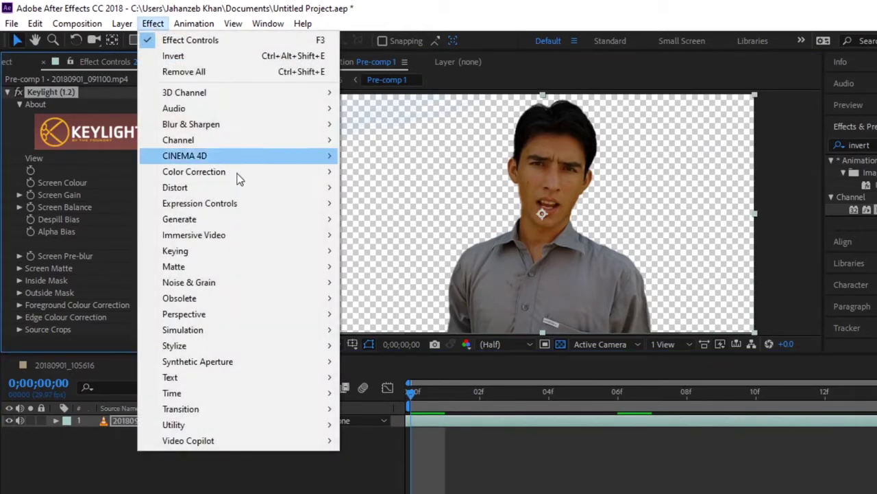
{"action": "mouse_move", "coordinate": [255, 186]}
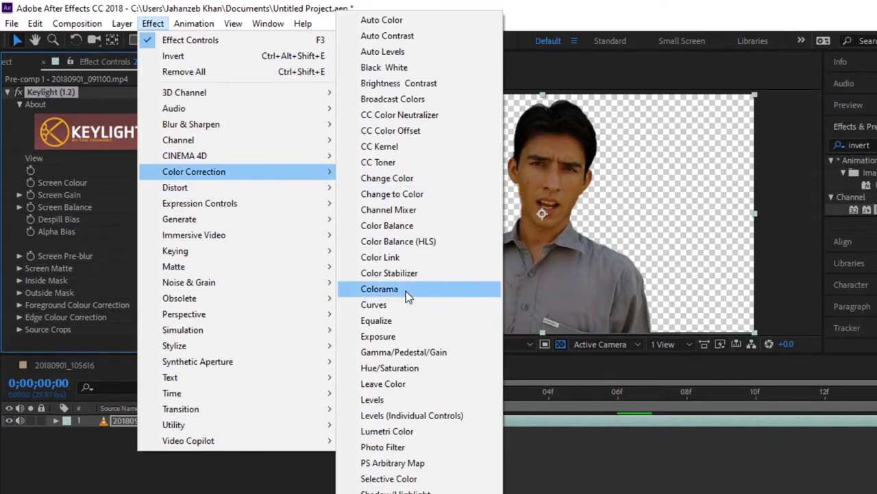
{"action": "left_click", "coordinate": [401, 312]}
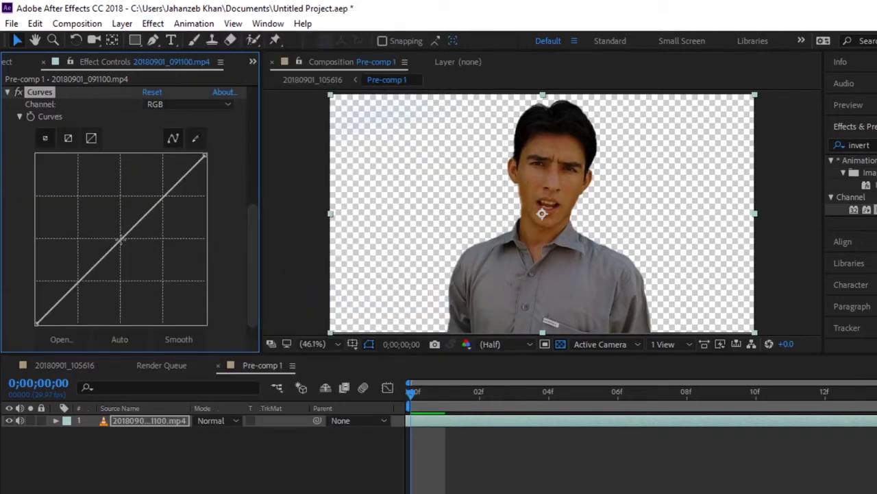
{"action": "left_click_drag", "start_coordinate": [135, 253], "coordinate": [174, 281]}
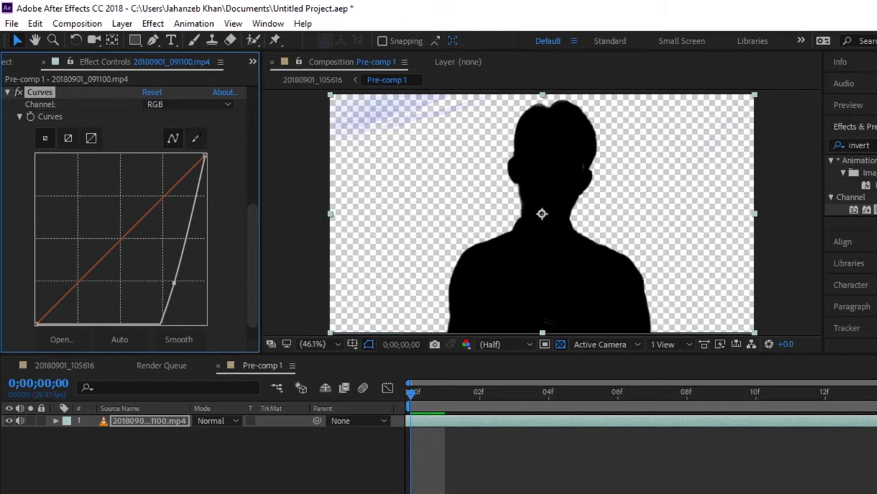
{"action": "left_click_drag", "start_coordinate": [865, 209], "coordinate": [582, 198]}
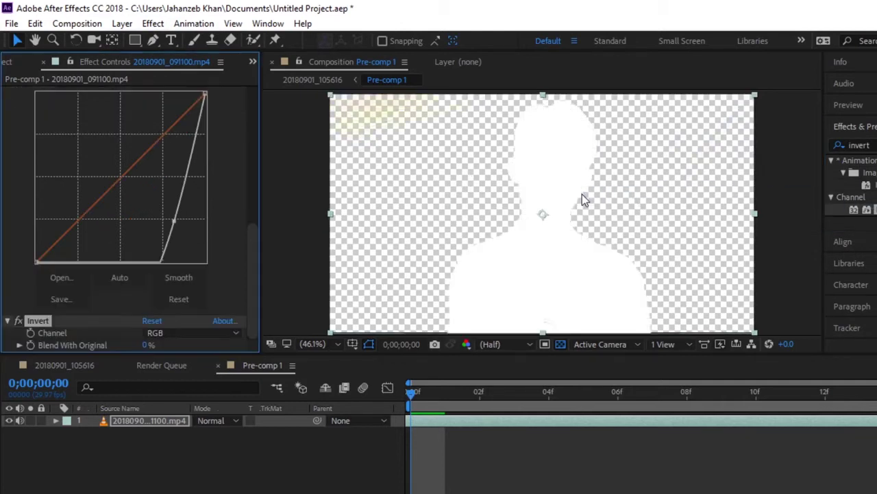
- Turn off the transparency grid for a black background and select the clip layer
{"action": "left_click", "coordinate": [561, 344]}
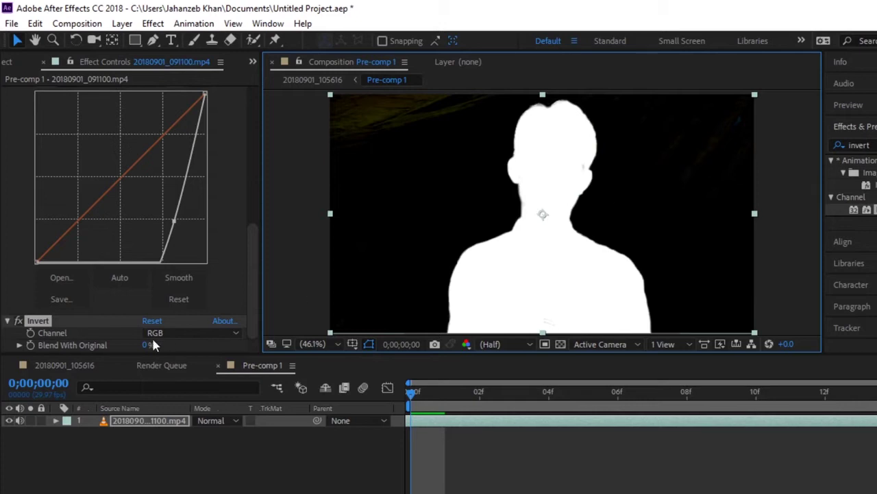
{"action": "left_click", "coordinate": [133, 424]}
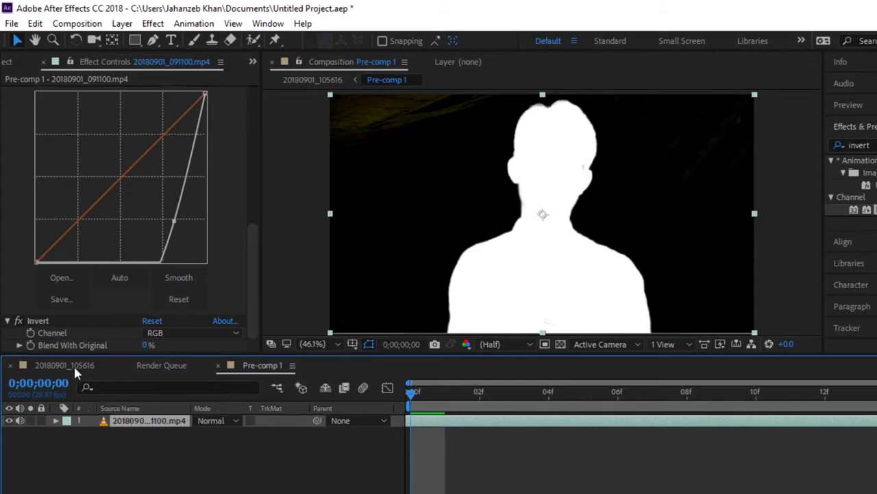
- Undo the last change, return to Pre-comp 1 and duplicate the clip layer with Ctrl+D
{"action": "key", "text": "ctrl+z"}
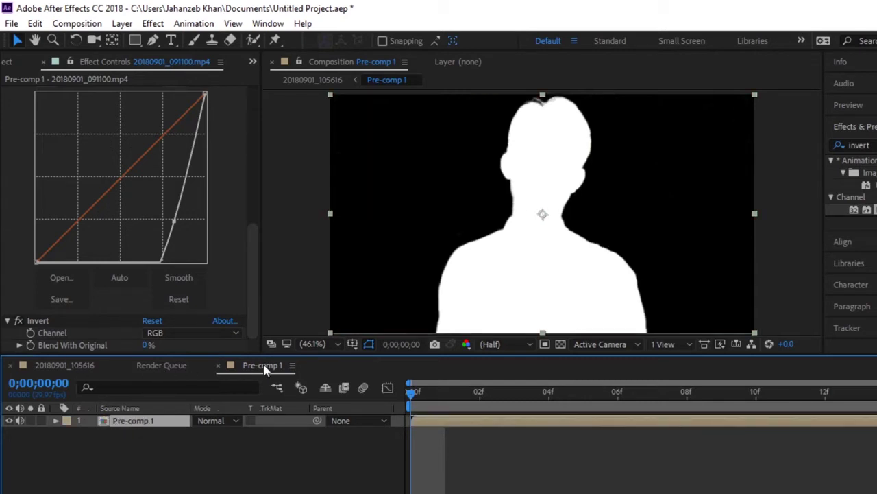
{"action": "left_click", "coordinate": [64, 367]}
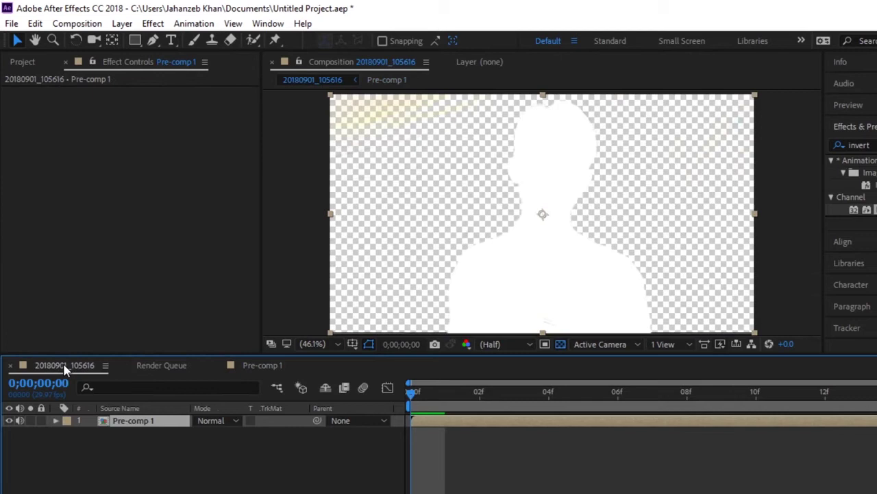
{"action": "left_click", "coordinate": [255, 365]}
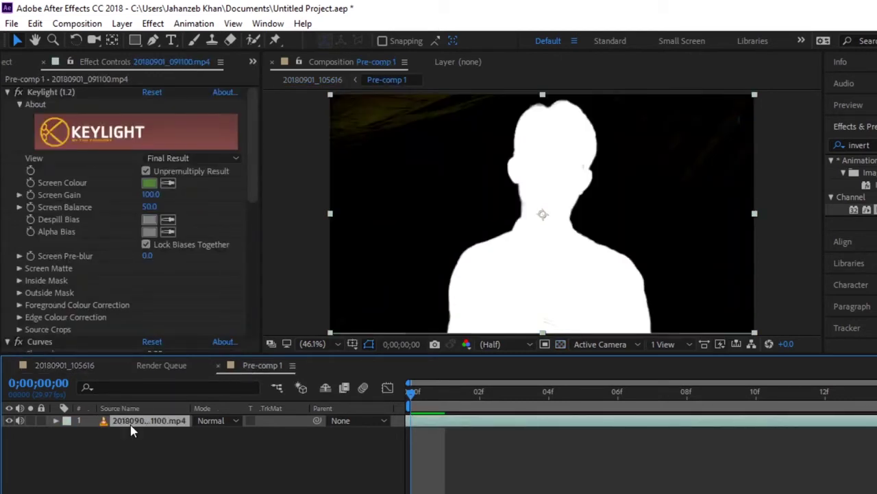
{"action": "key", "text": "ctrl+d"}
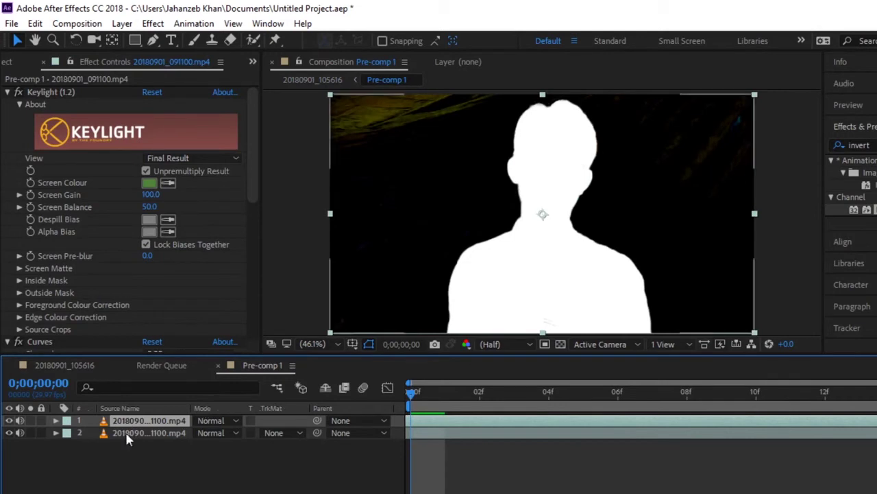
- Delete the Curves and Invert effects from the top copy, leaving only Keylight
{"action": "left_click", "coordinate": [43, 94]}
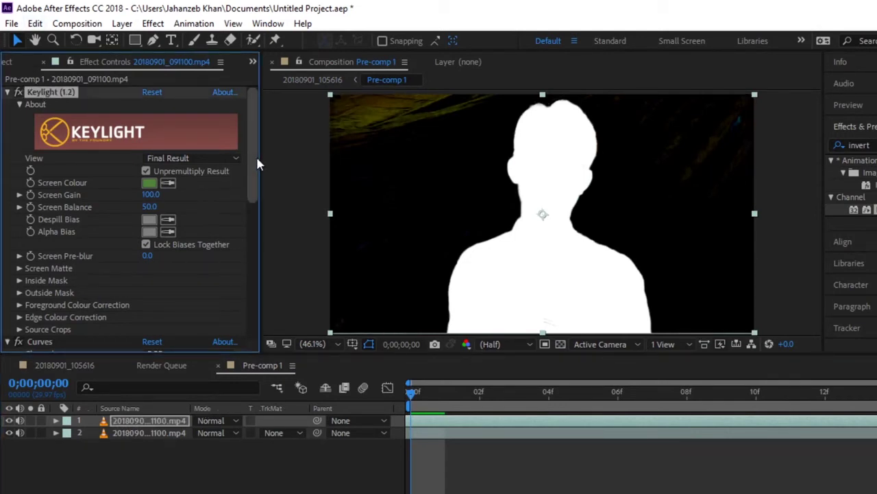
{"action": "left_click_drag", "start_coordinate": [255, 163], "coordinate": [252, 244]}
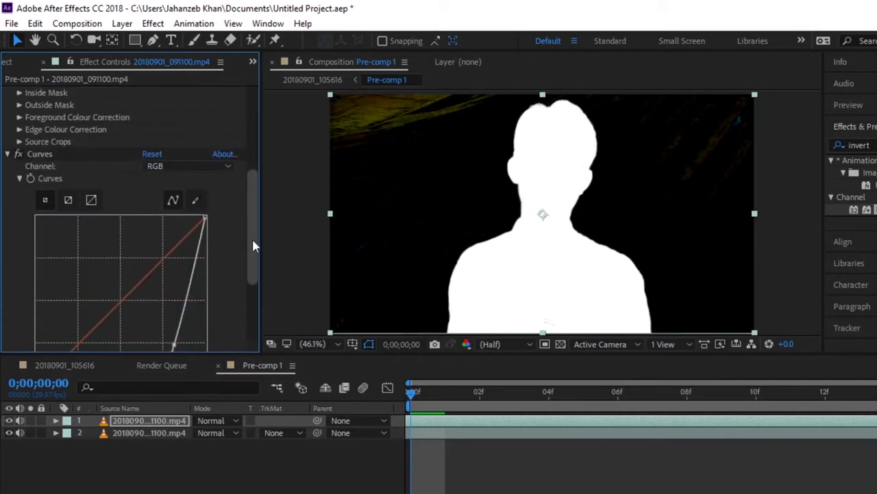
{"action": "left_click", "coordinate": [49, 157]}
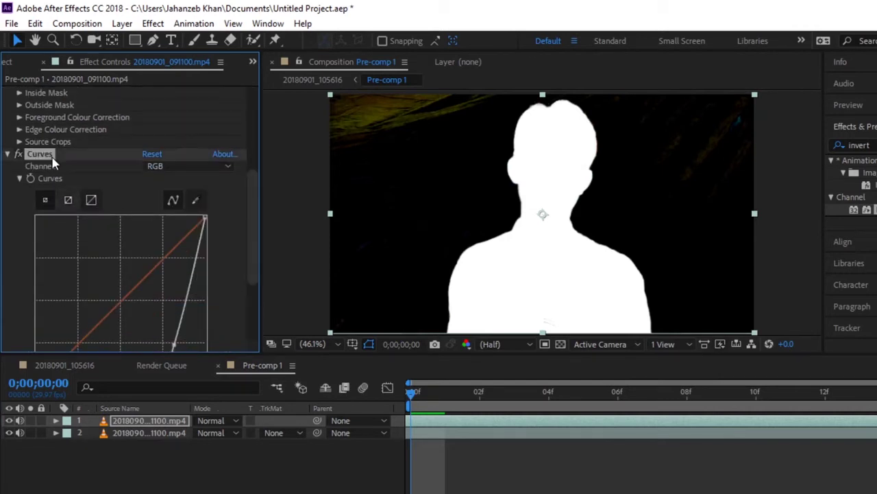
{"action": "key", "text": "Delete"}
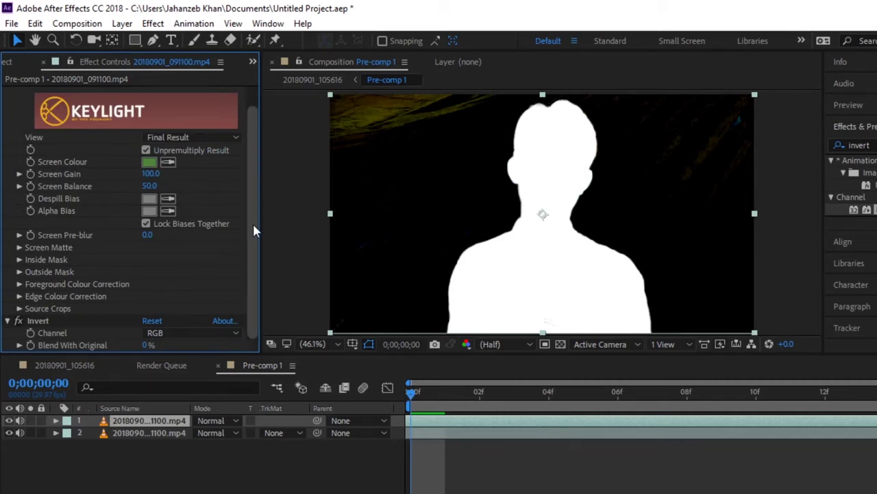
{"action": "left_click_drag", "start_coordinate": [250, 197], "coordinate": [250, 241]}
{"action": "left_click", "coordinate": [21, 322]}
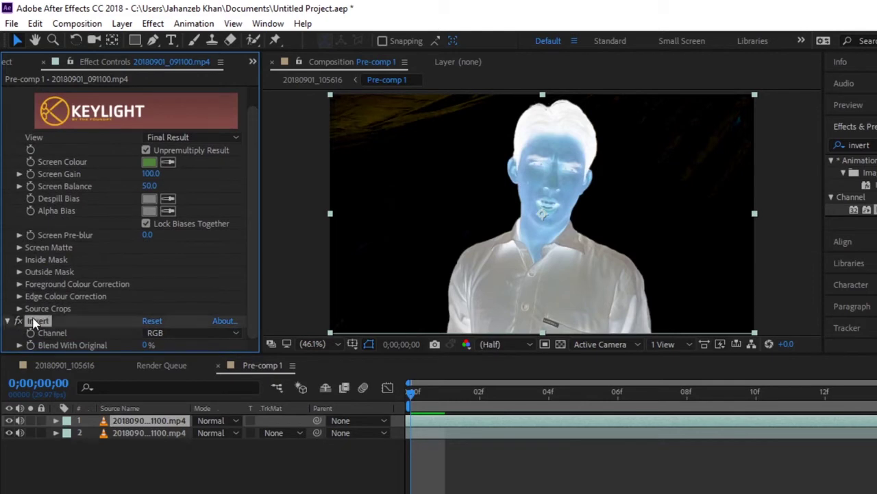
{"action": "key", "text": "Delete"}
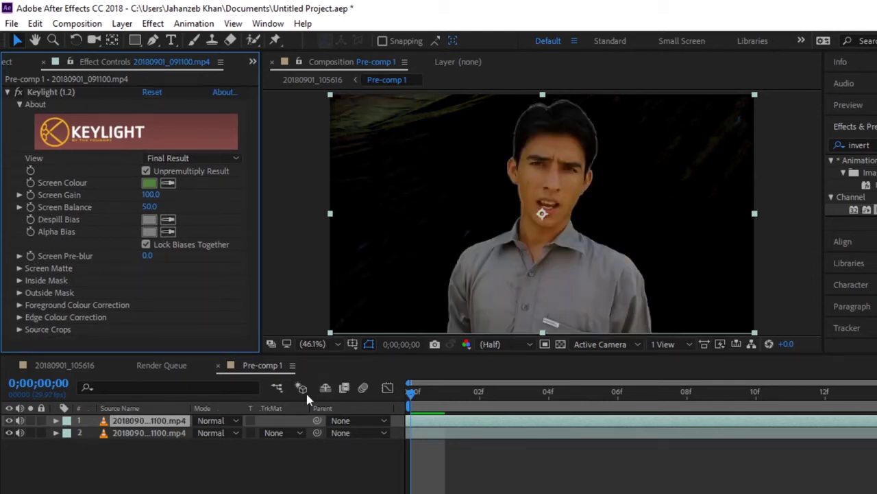
- Toggle layer 1's visibility to compare the matte and keyed person, ending on the keyed person
{"action": "left_click", "coordinate": [269, 448]}
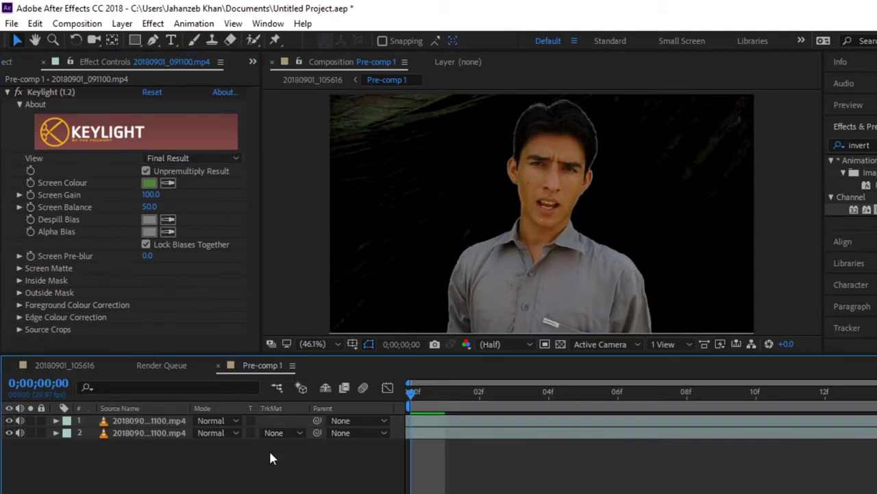
{"action": "left_click", "coordinate": [9, 420]}
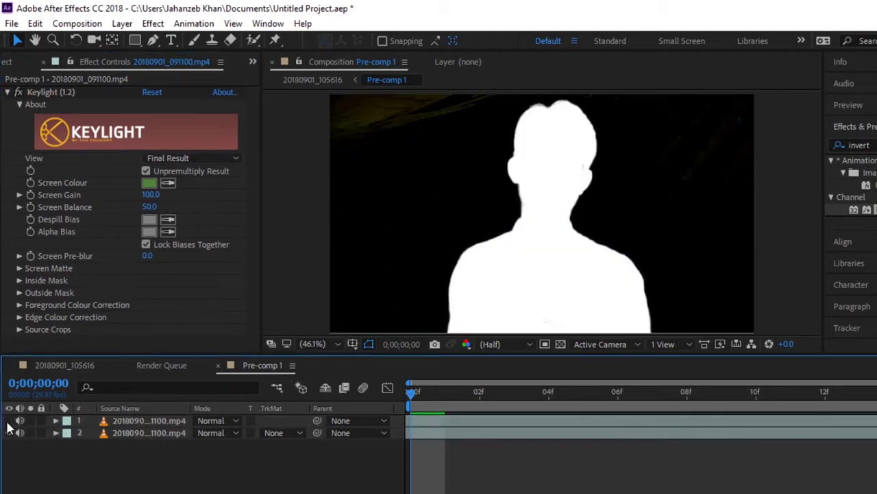
{"action": "left_click", "coordinate": [157, 421]}
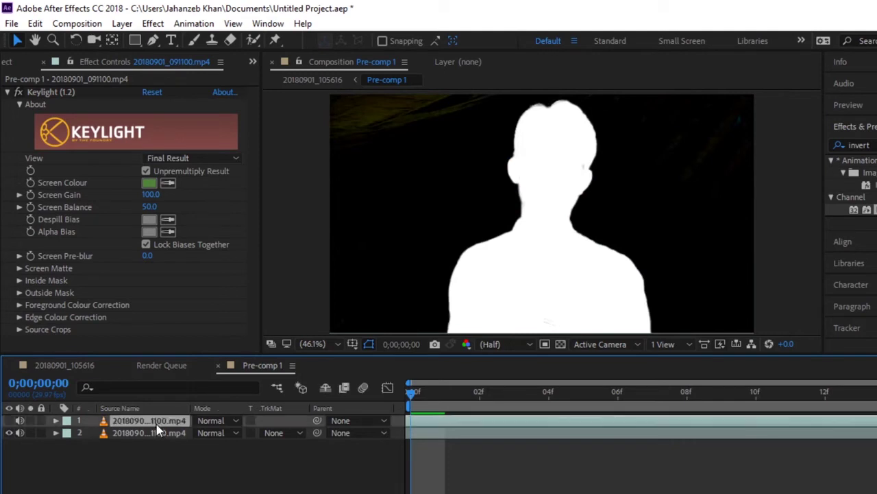
{"action": "left_click", "coordinate": [9, 421]}
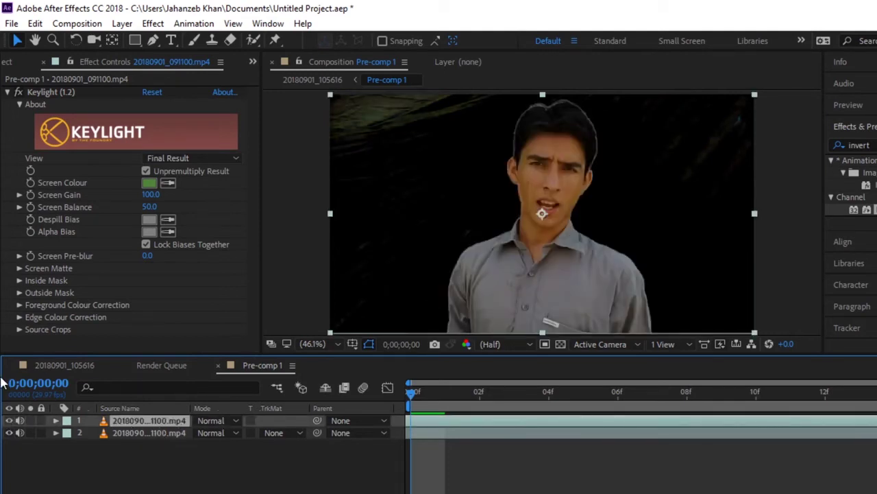
{"action": "left_click", "coordinate": [9, 420]}
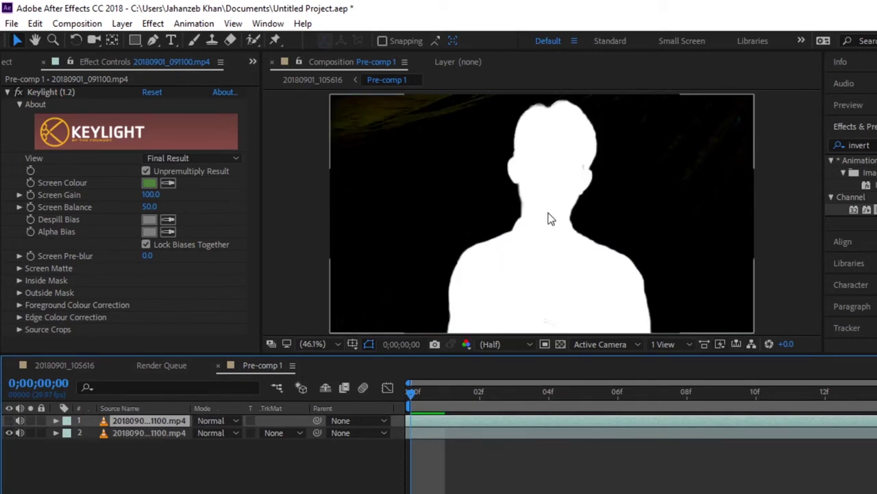
{"action": "left_click", "coordinate": [8, 420]}
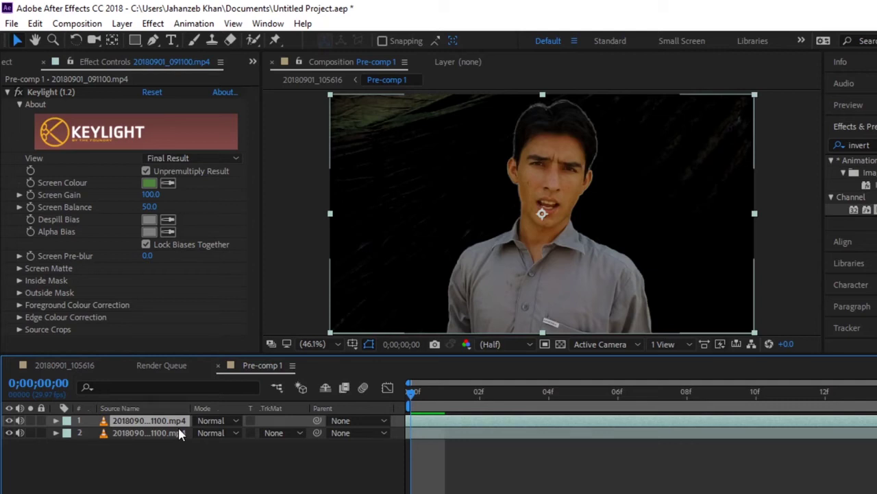
- Show the Project panel and hide the top layer to view the keyed person
{"action": "left_click", "coordinate": [4, 61]}
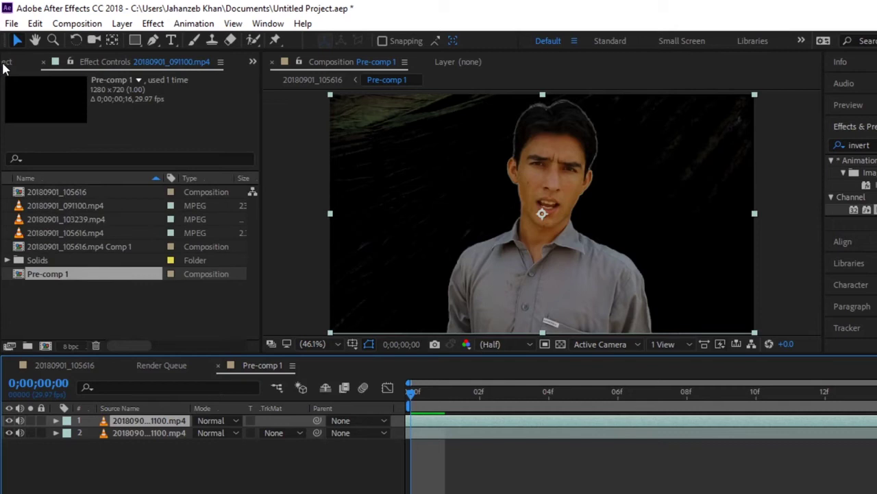
{"action": "left_click", "coordinate": [123, 433]}
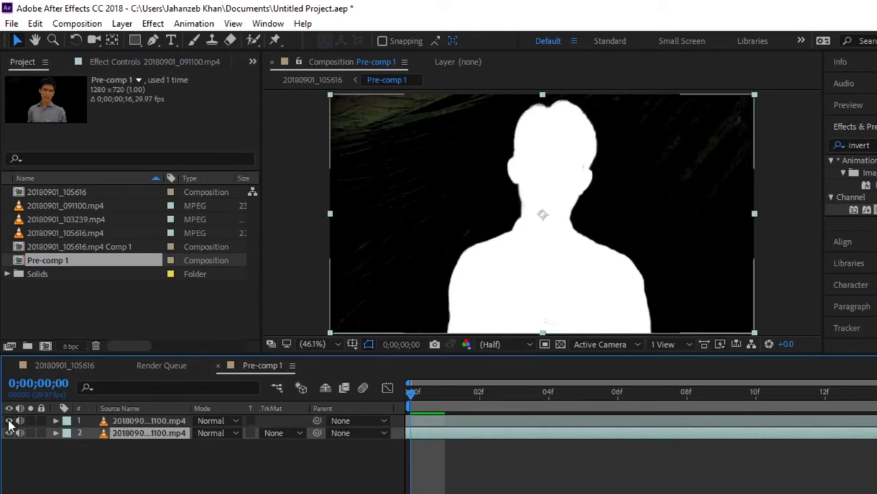
{"action": "left_click", "coordinate": [139, 423]}
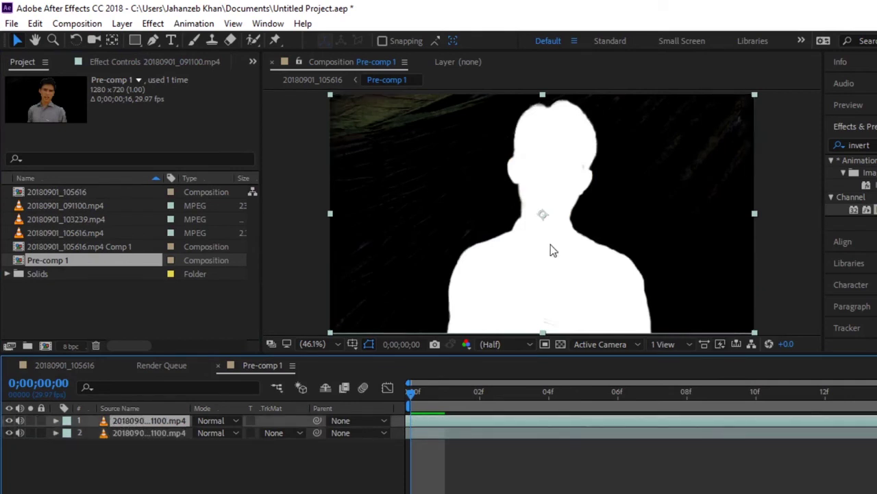
{"action": "left_click", "coordinate": [9, 421]}
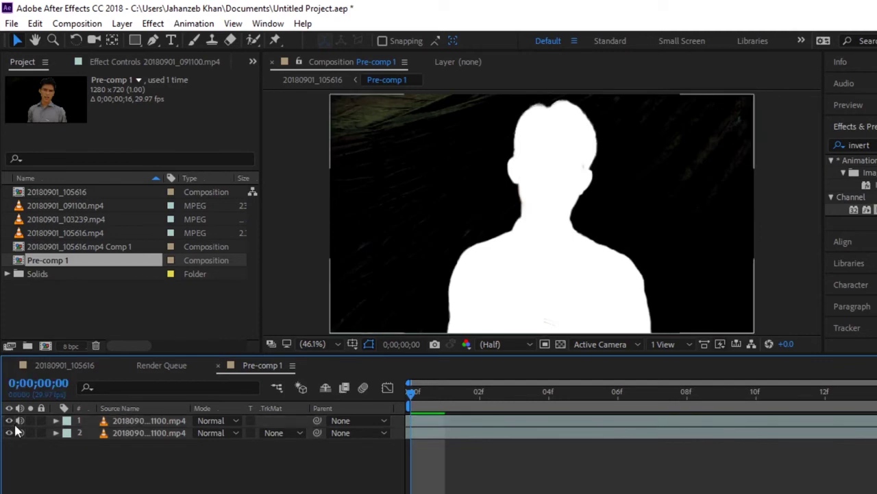
- Switch the timeline column to Layer Name and turn the top layer's white matte back on
{"action": "left_click", "coordinate": [144, 432]}
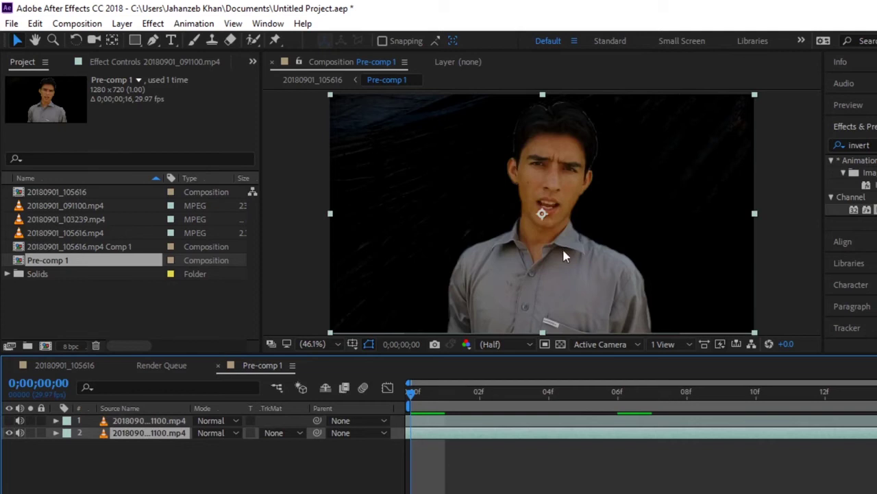
{"action": "left_click", "coordinate": [126, 412]}
{"action": "left_click", "coordinate": [127, 421]}
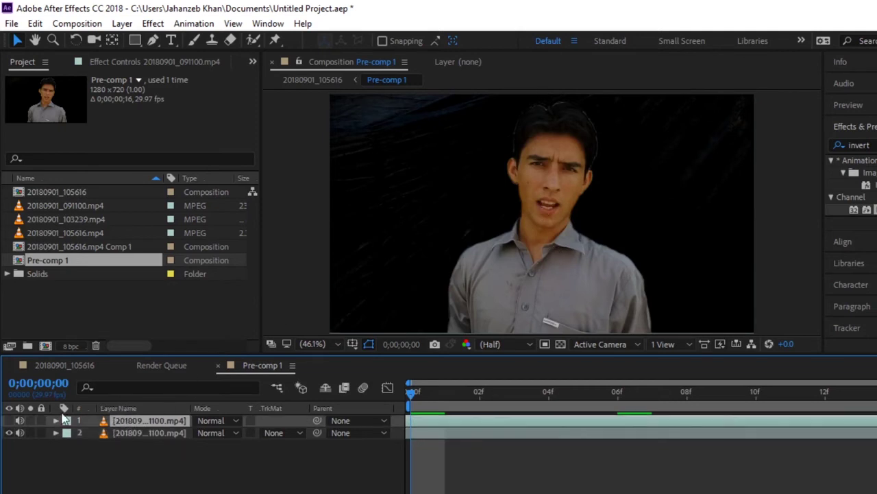
{"action": "left_click", "coordinate": [9, 421]}
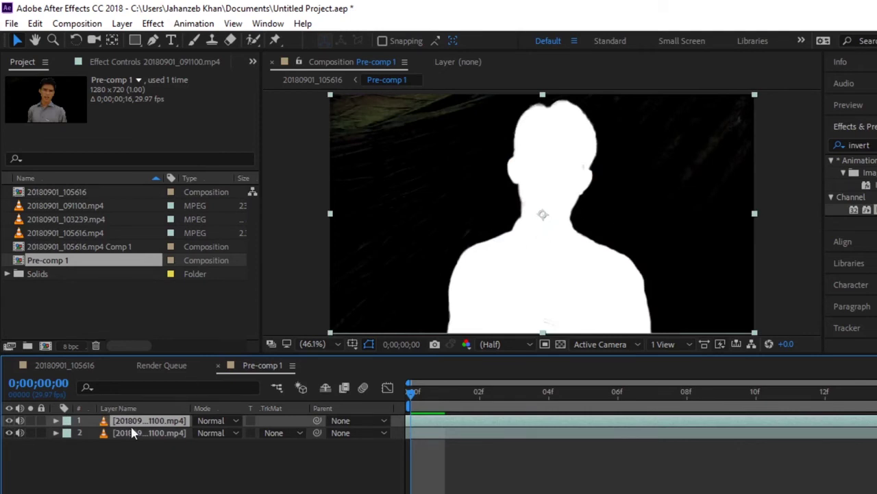
- Duplicate the footage layer into a third copy and toggle each layer's visibility to compare
{"action": "key", "text": "ctrl+d"}
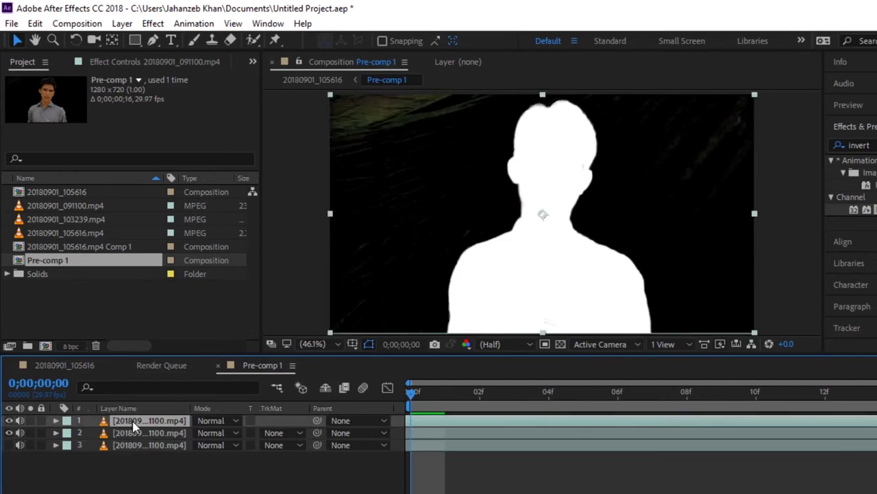
{"action": "left_click", "coordinate": [9, 432]}
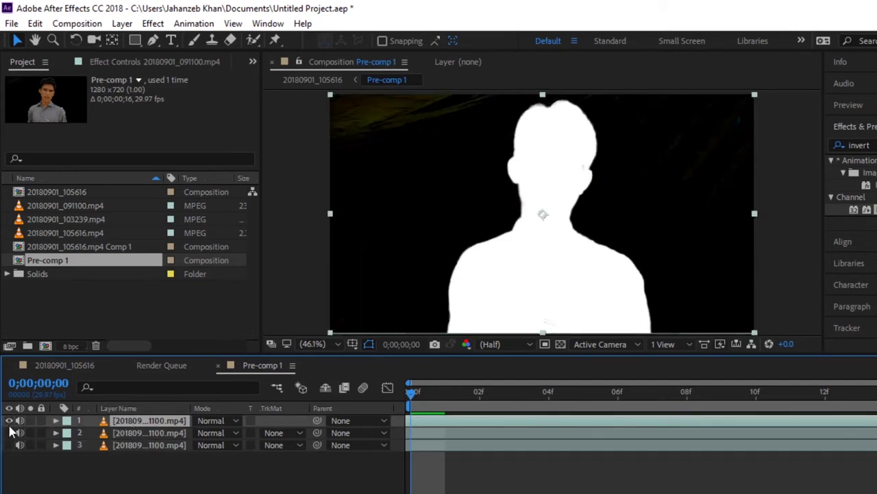
{"action": "left_click", "coordinate": [9, 421]}
{"action": "left_click", "coordinate": [9, 445]}
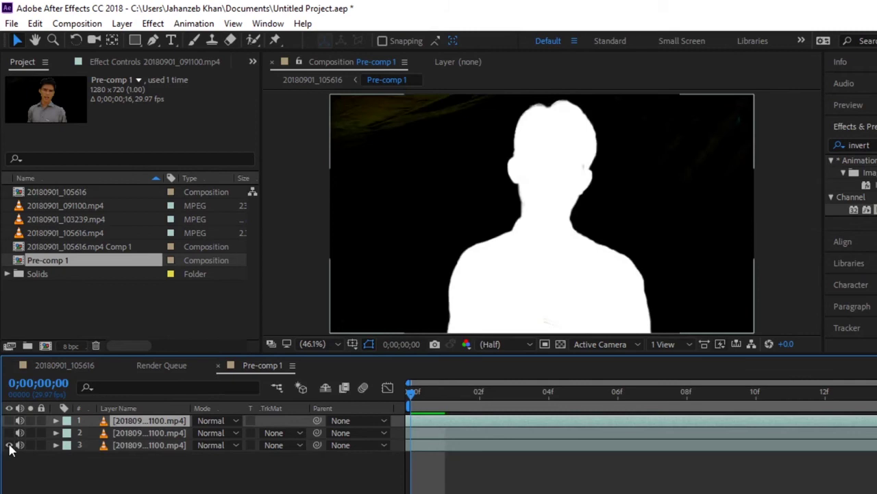
{"action": "left_click", "coordinate": [9, 445]}
{"action": "left_click", "coordinate": [8, 420]}
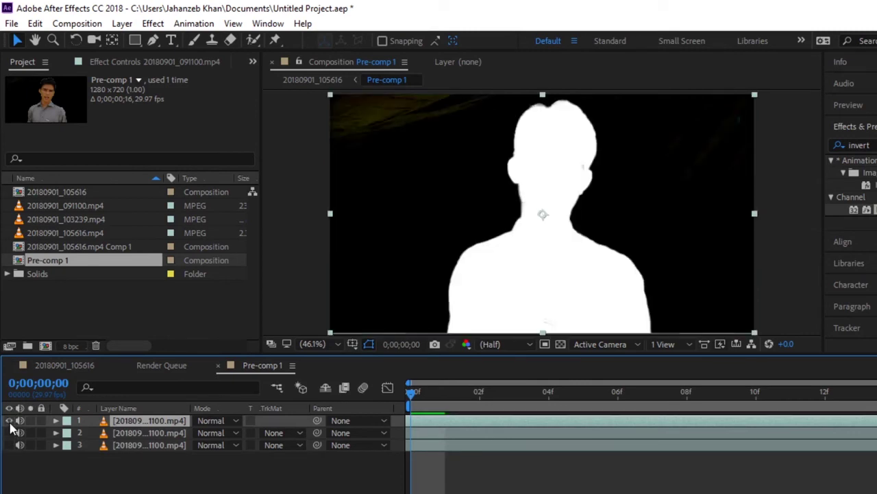
{"action": "left_click", "coordinate": [9, 421]}
- Turn all three clip copies back on and toggle the timeline columns with F4
{"action": "left_click", "coordinate": [161, 433]}
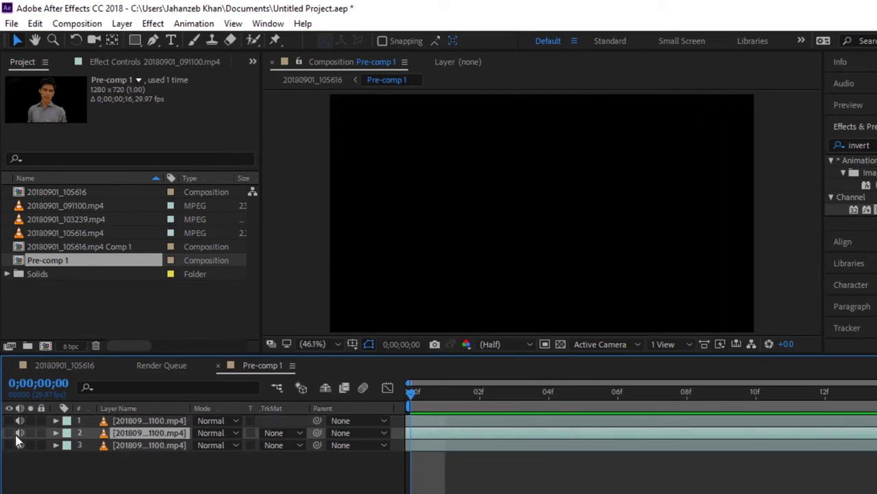
{"action": "left_click", "coordinate": [10, 433]}
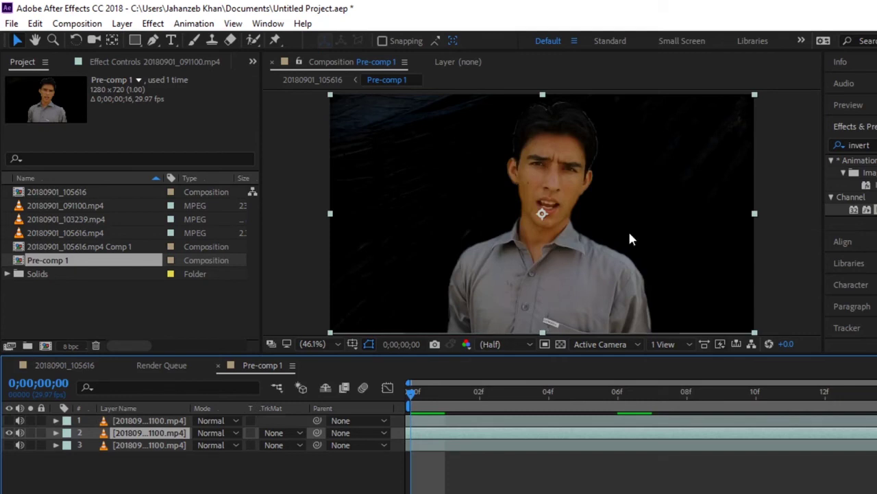
{"action": "left_click", "coordinate": [10, 420]}
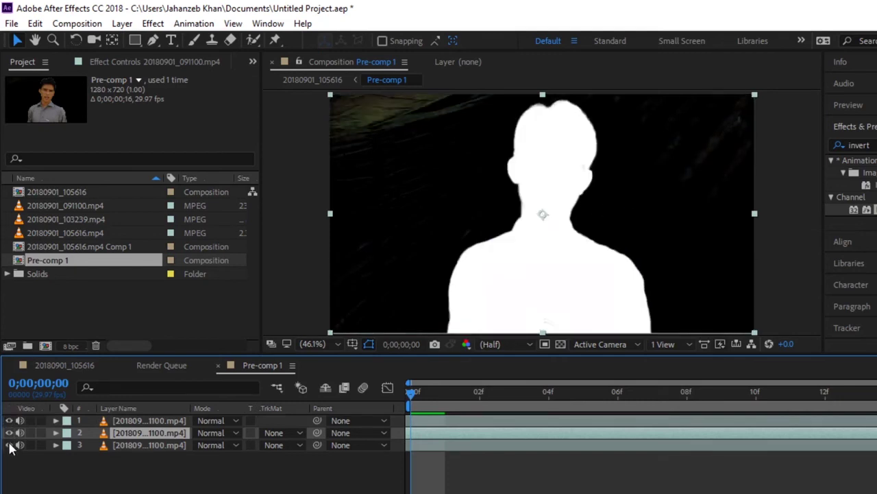
{"action": "left_click", "coordinate": [10, 445]}
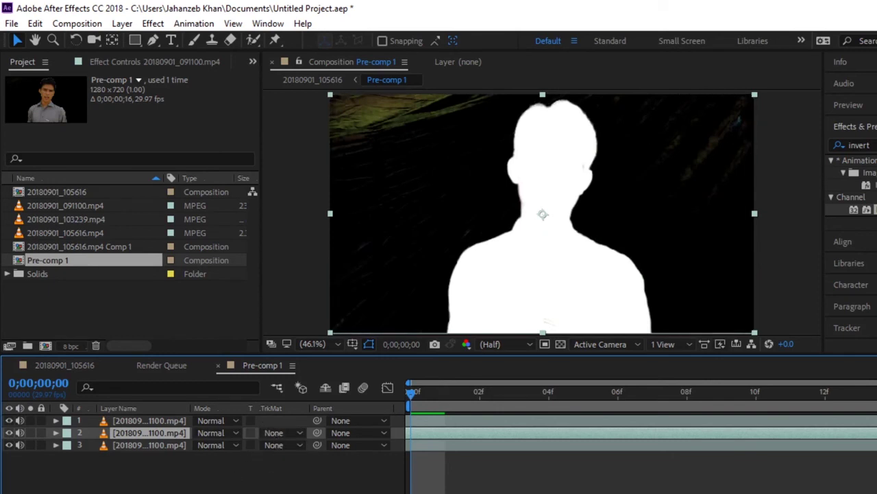
{"action": "key", "text": "F4"}
{"action": "key", "text": "F4"}
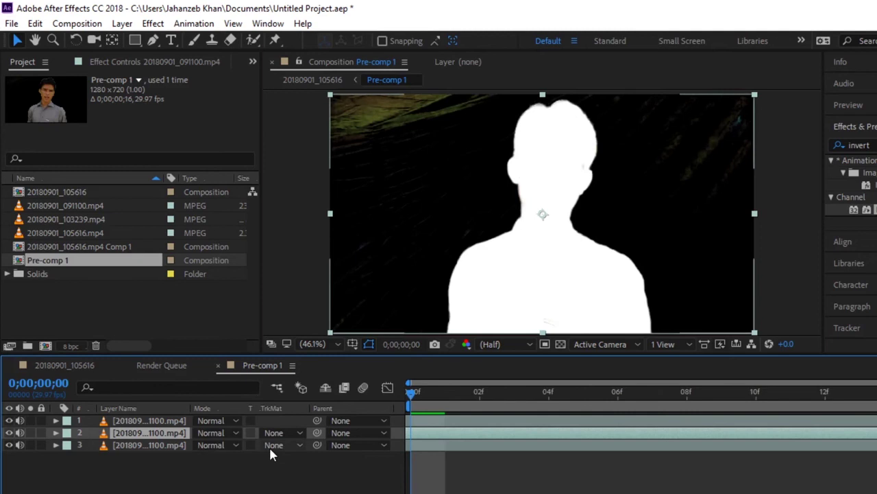
- Set layer 2's TrkMat to Luma Matte "[20180901_091100.mp4]" from the layer above
{"action": "left_click", "coordinate": [274, 433]}
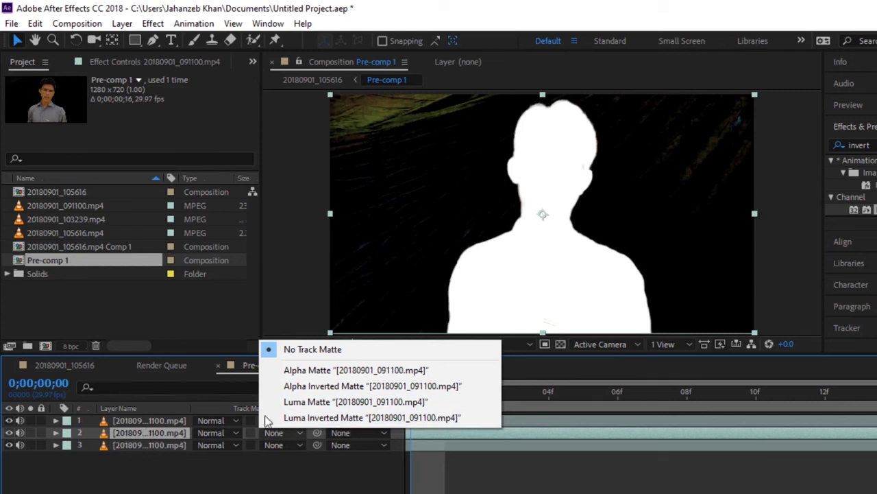
{"action": "left_click", "coordinate": [371, 404]}
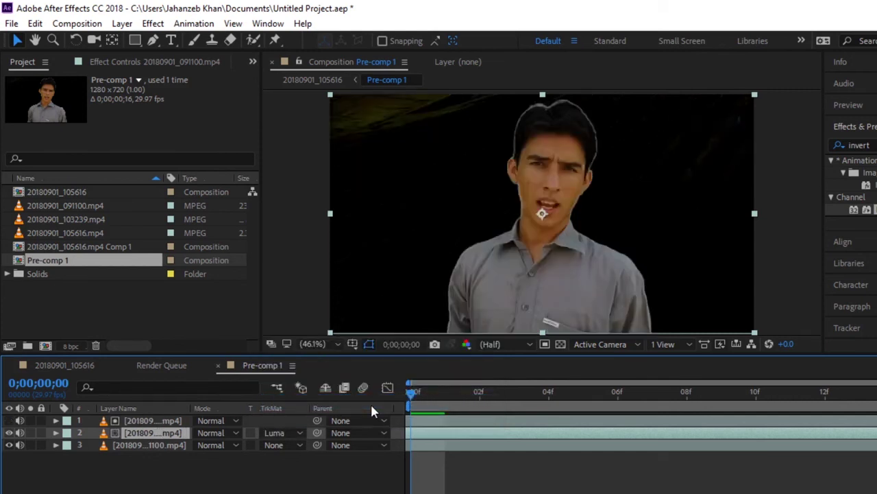